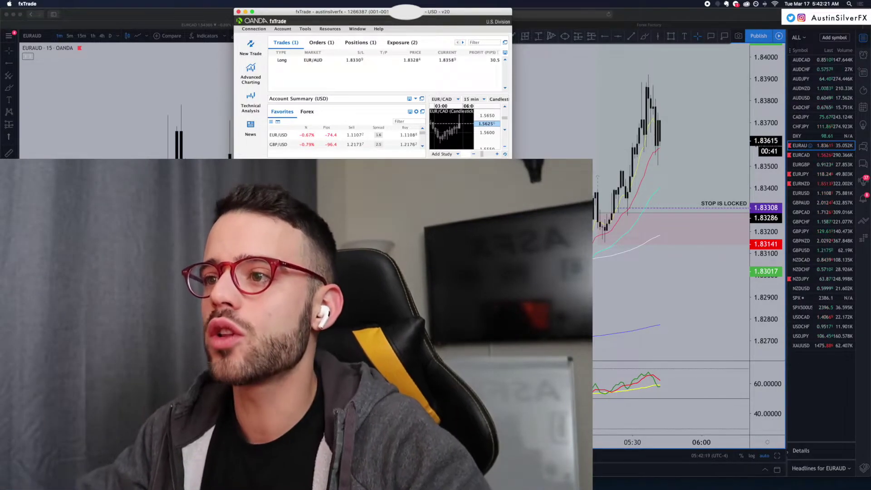
- Expand the EURAUD chart to full width and switch it to the 15-minute timeframe
left_click(600, 339)
key("alt+Return")
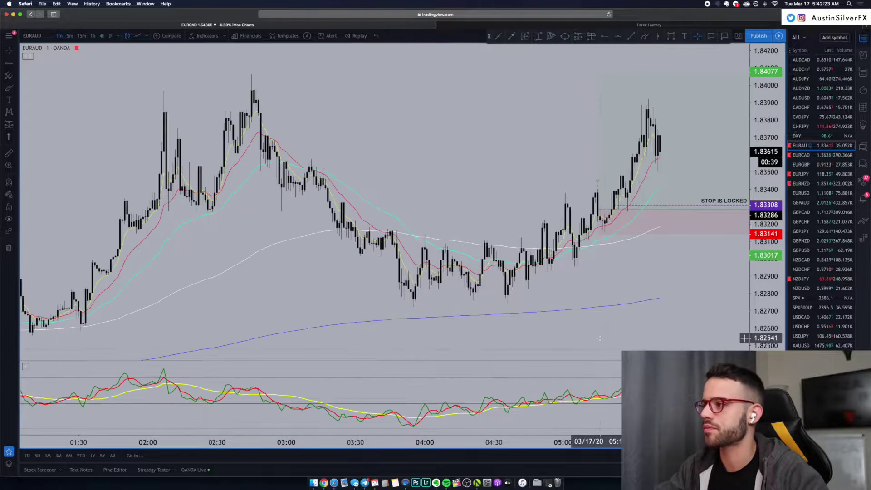
scroll(600, 338, "up", 5)
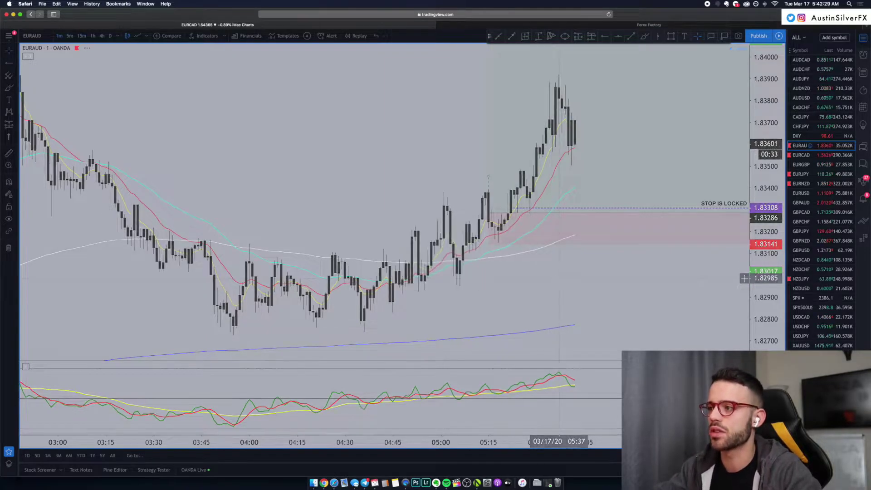
type("15")
key("Return")
- Pan and rescale the price axis so the latest candles and the long trade's position boxes fit
left_click_drag(557, 278, 455, 277)
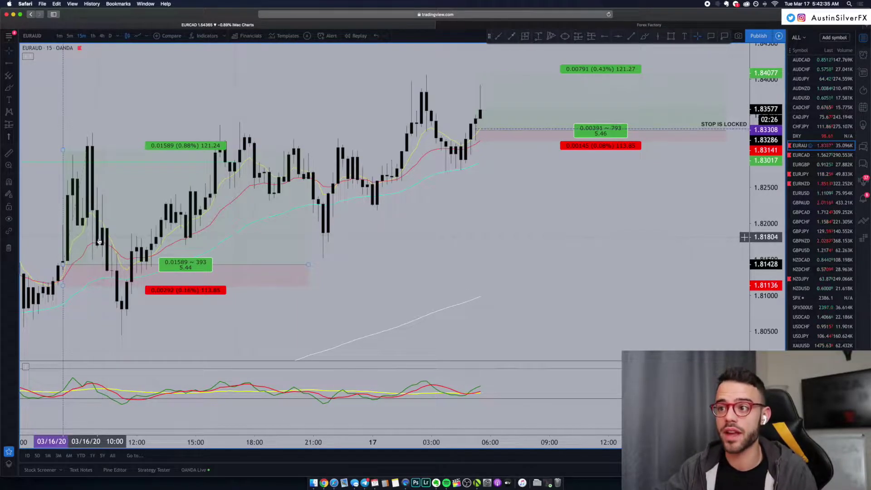
scroll(298, 287, "left", 10)
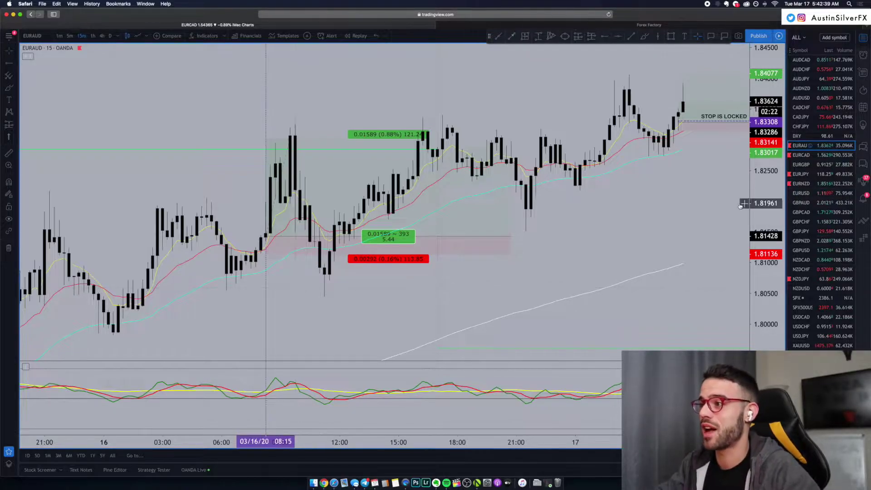
scroll(566, 219, "right", 6)
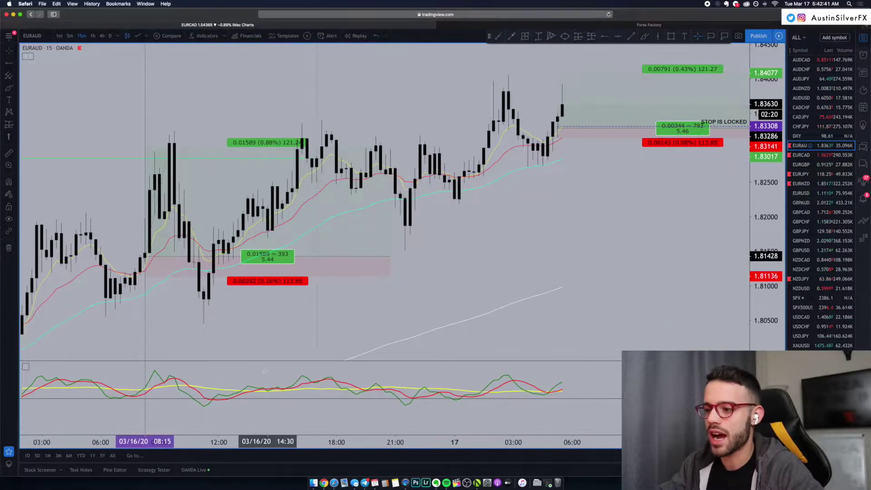
left_click_drag(765, 227, 765, 254)
scroll(561, 233, "left", 3)
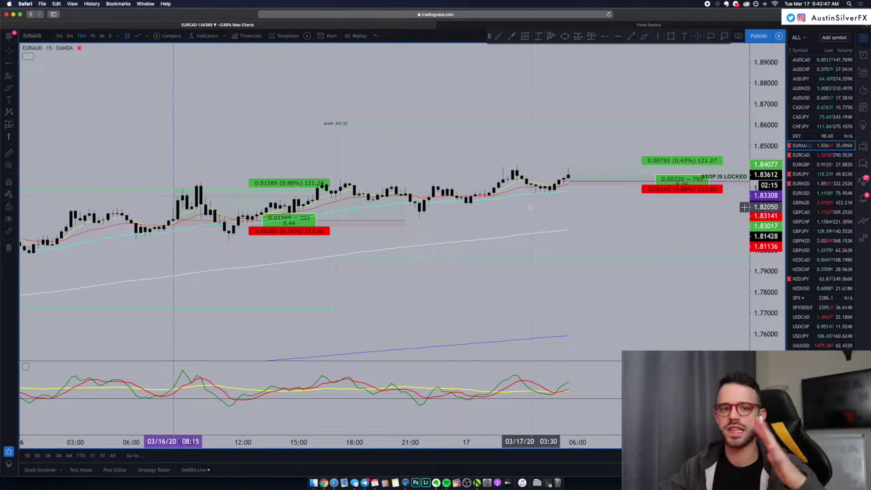
left_click_drag(766, 286, 767, 254)
scroll(657, 171, "right", 2)
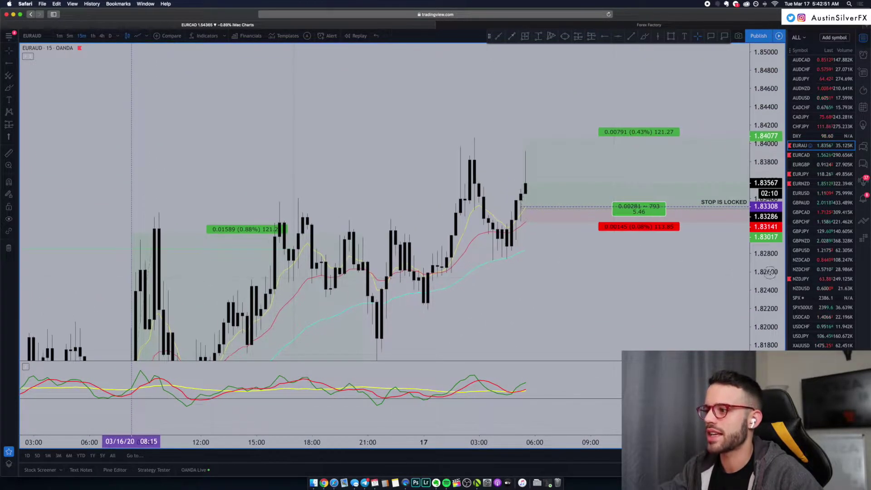
scroll(745, 213, "right", 3)
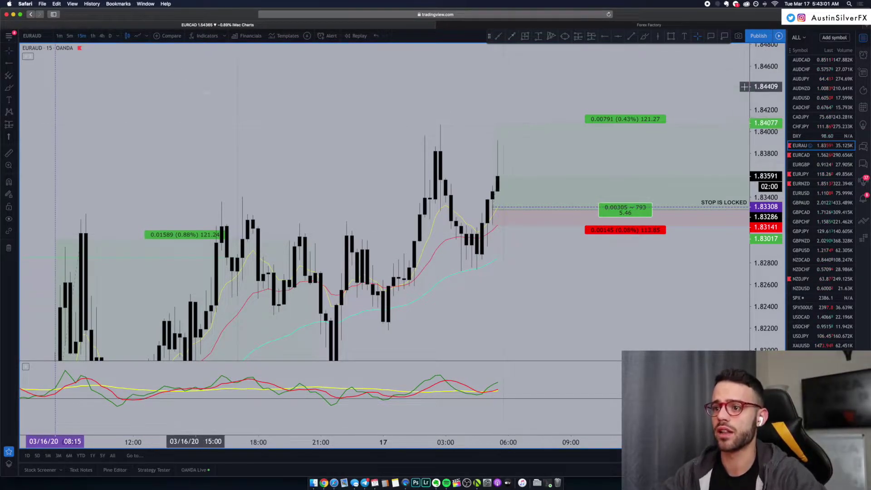
scroll(605, 181, "down", 2)
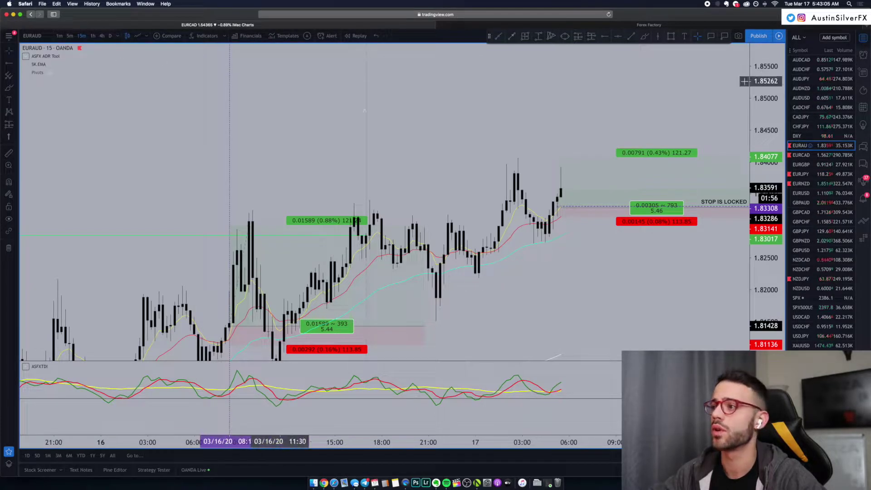
left_click_drag(368, 44, 237, 135)
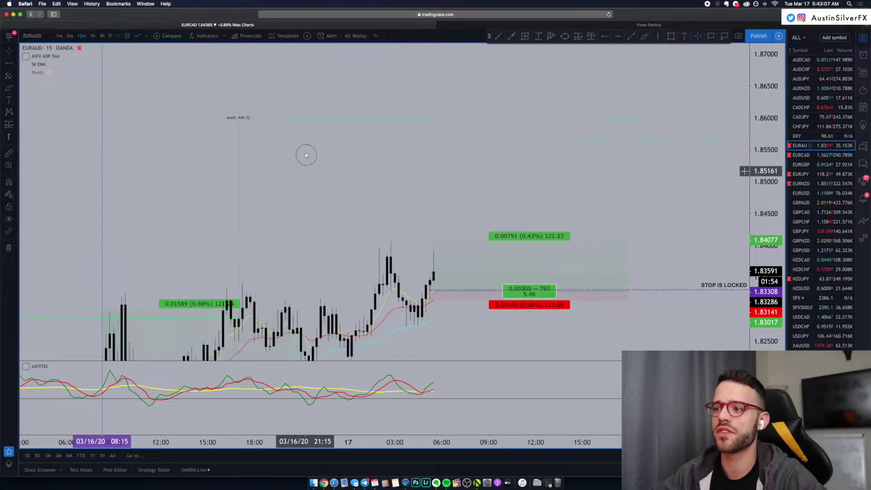
scroll(305, 152, "down", 5)
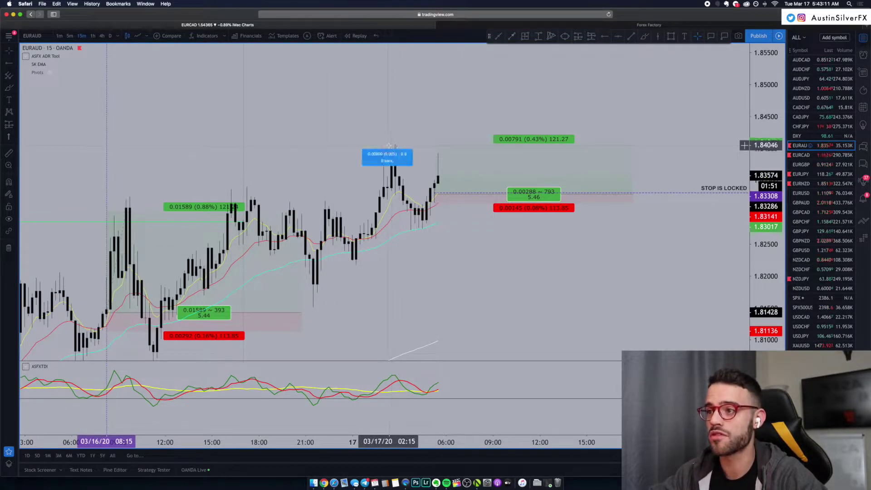
left_click_drag(389, 146, 318, 306)
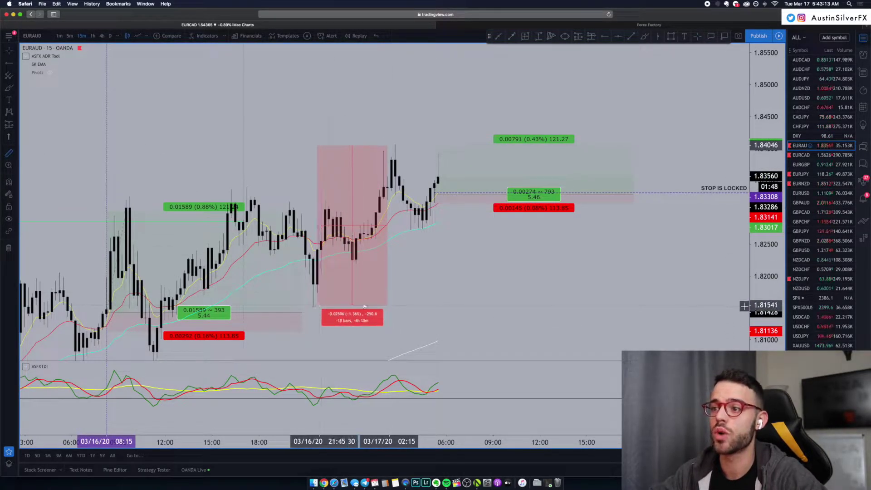
left_click(364, 306)
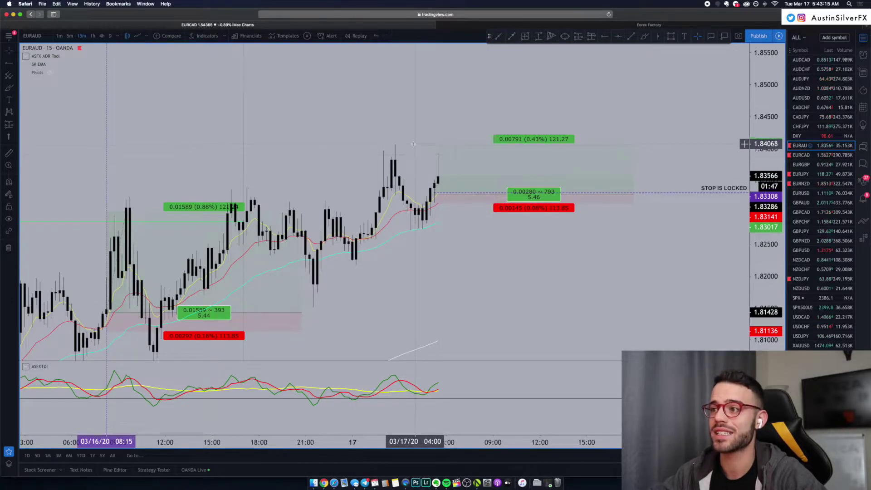
left_click_drag(413, 144, 475, 74)
left_click(342, 88)
left_click_drag(342, 88, 360, 155)
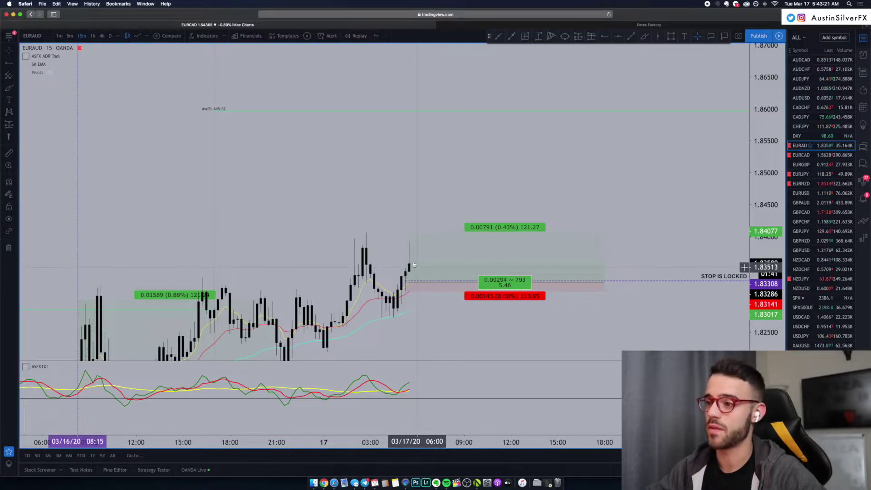
scroll(372, 272, "left", 5)
scroll(372, 272, "down", 5)
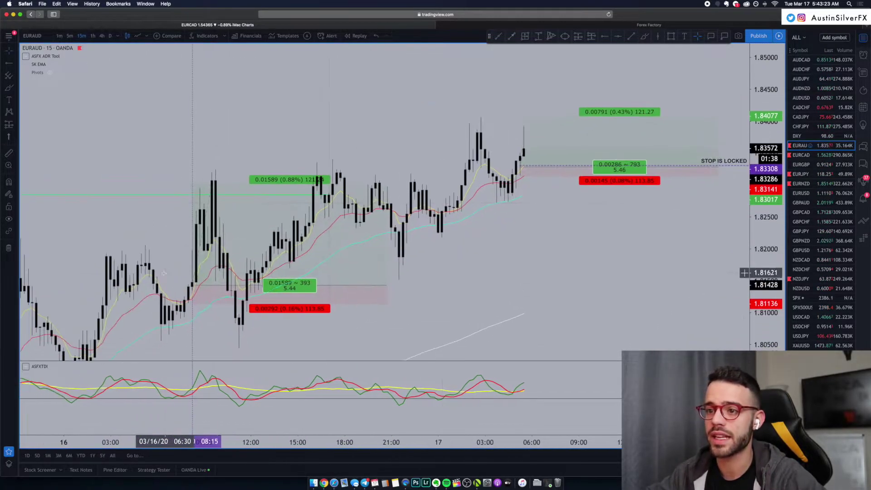
left_click(187, 282, "shift")
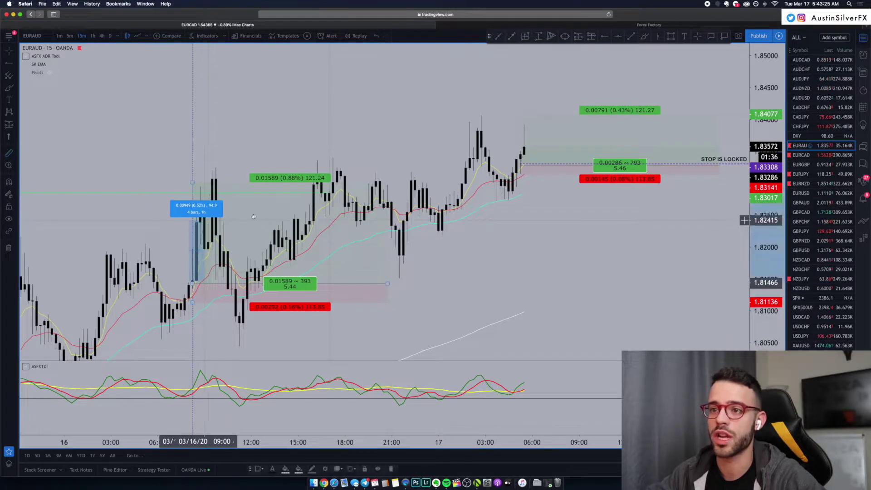
left_click(527, 180)
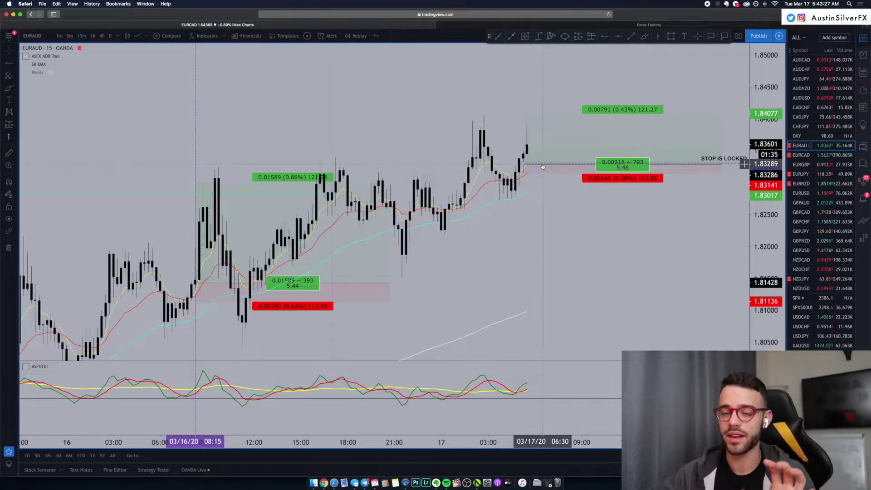
scroll(543, 166, "up", 5)
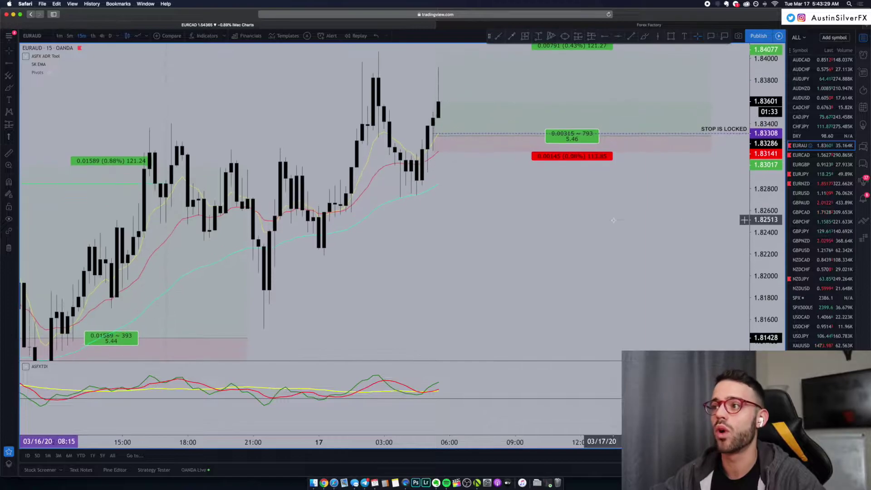
scroll(613, 220, "right", 1)
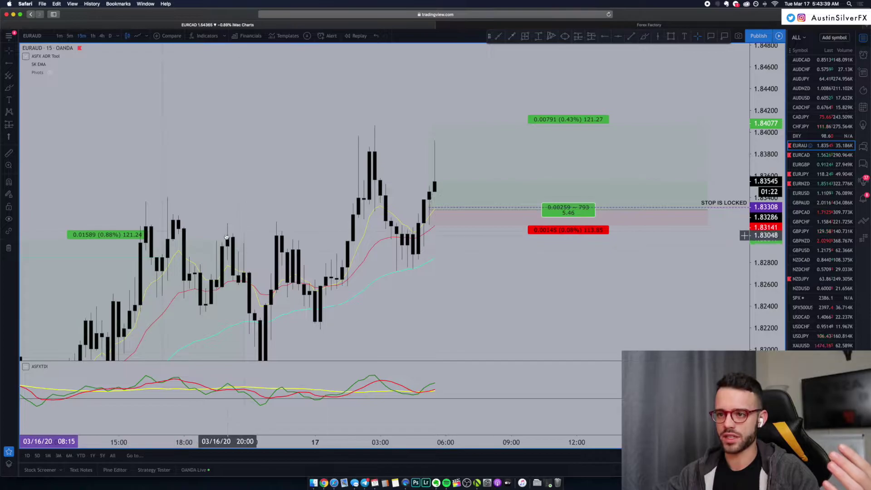
scroll(272, 249, "down", 2)
scroll(318, 246, "down", 3)
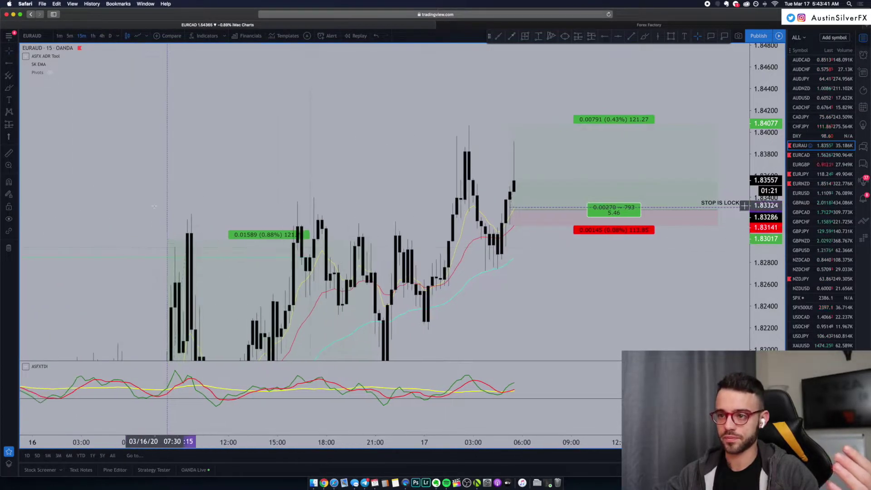
left_click_drag(754, 286, 754, 309)
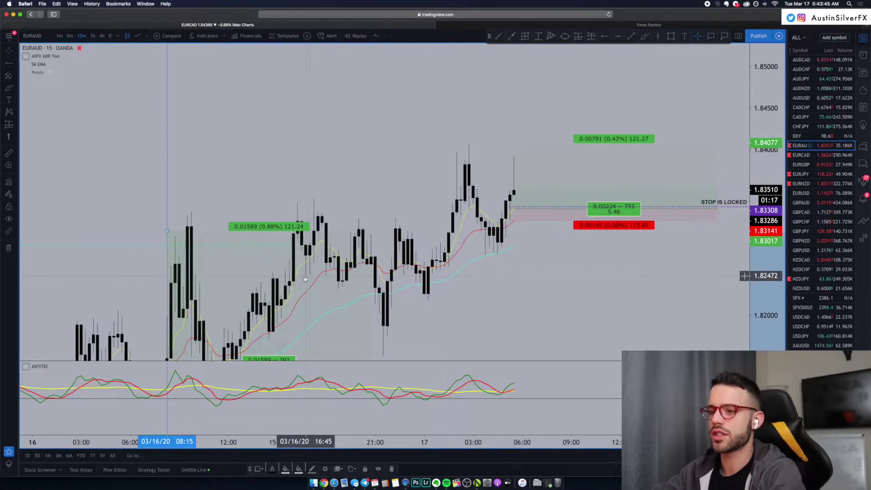
- Draw a purple brush line along the resistance level and loop around the recent highs and spike
left_click_drag(305, 278, 330, 258)
mouse_move(51, 57)
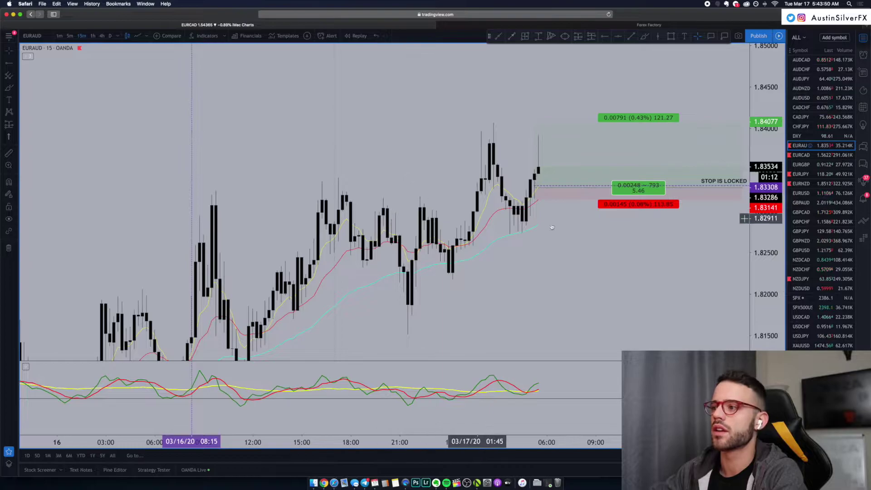
left_click_drag(755, 240, 755, 290)
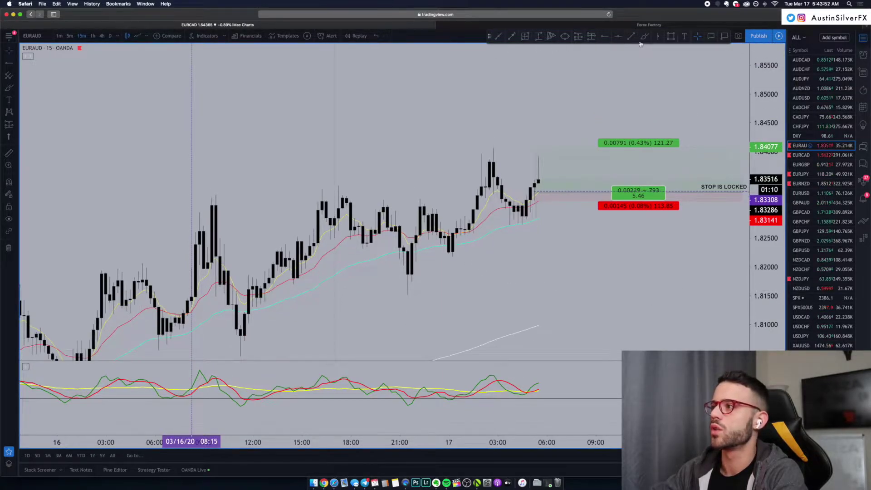
left_click_drag(215, 205, 365, 206)
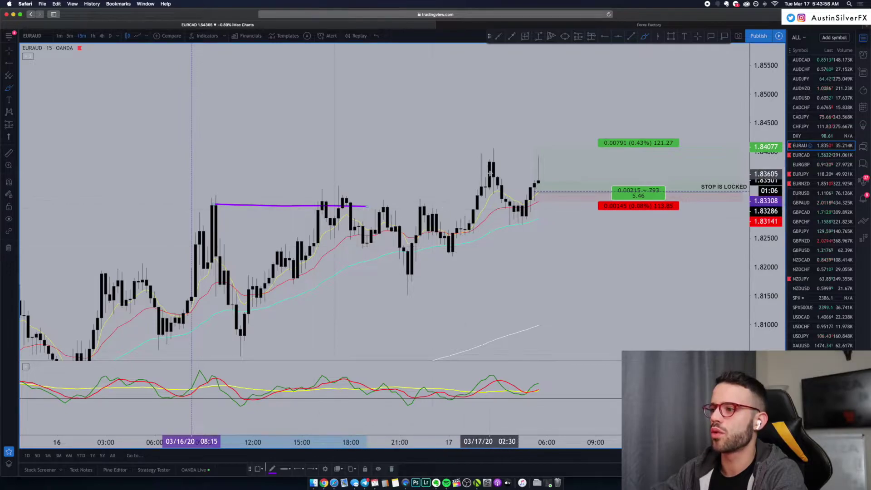
mouse_move(492, 153)
left_mouse_down()
mouse_move(475, 176)
mouse_move(475, 205)
mouse_move(499, 184)
mouse_move(495, 152)
mouse_move(509, 196)
mouse_move(493, 207)
mouse_move(538, 204)
left_mouse_up()
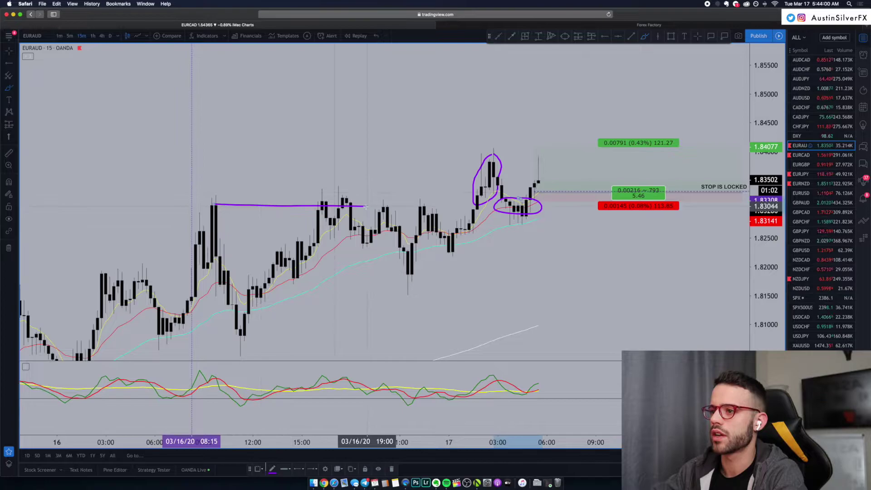
left_click_drag(366, 207, 598, 207)
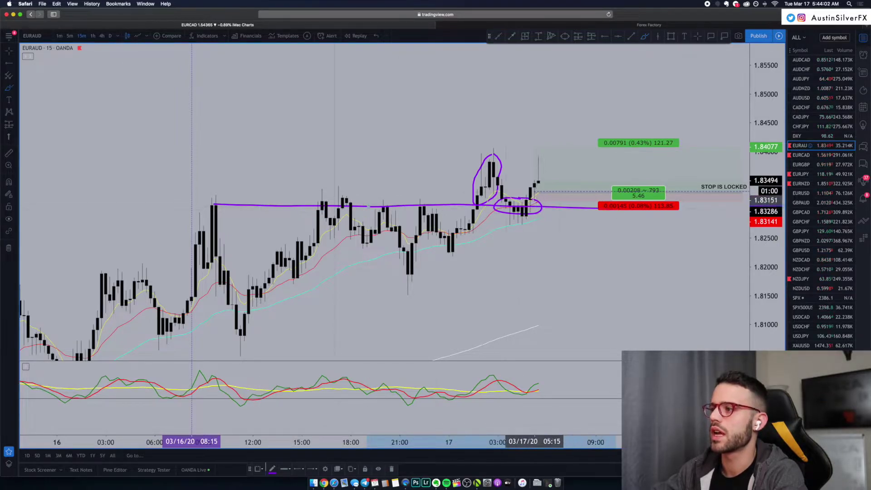
mouse_move(471, 229)
left_mouse_down()
mouse_move(504, 150)
mouse_move(517, 208)
mouse_move(613, 103)
left_mouse_up()
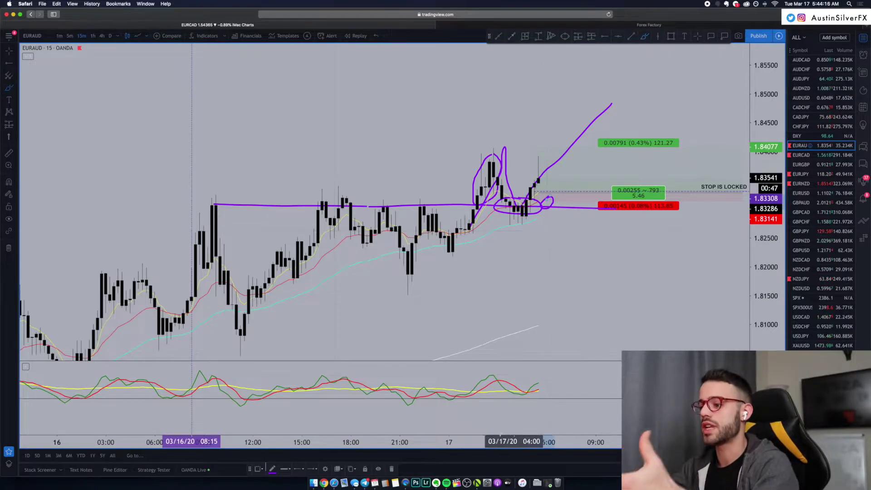
- Check the open EURAUD trade in fxTrade, then come back to the TradingView chart
left_click(477, 483)
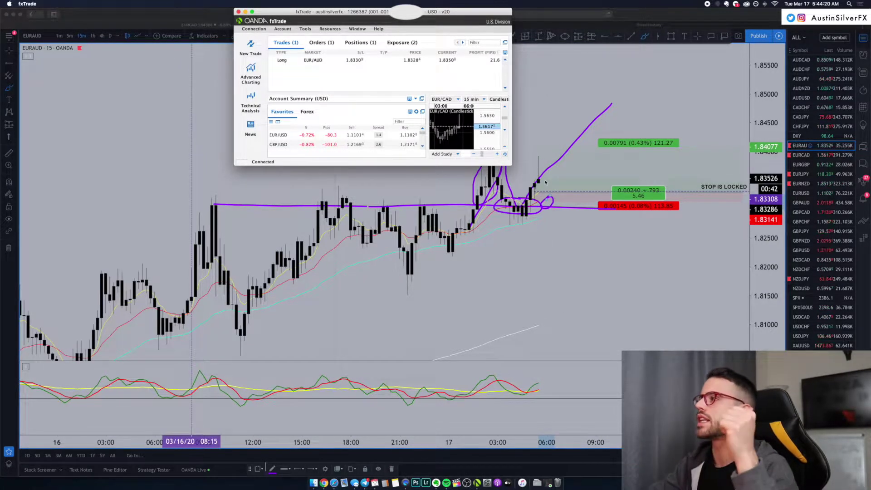
right_click(544, 241)
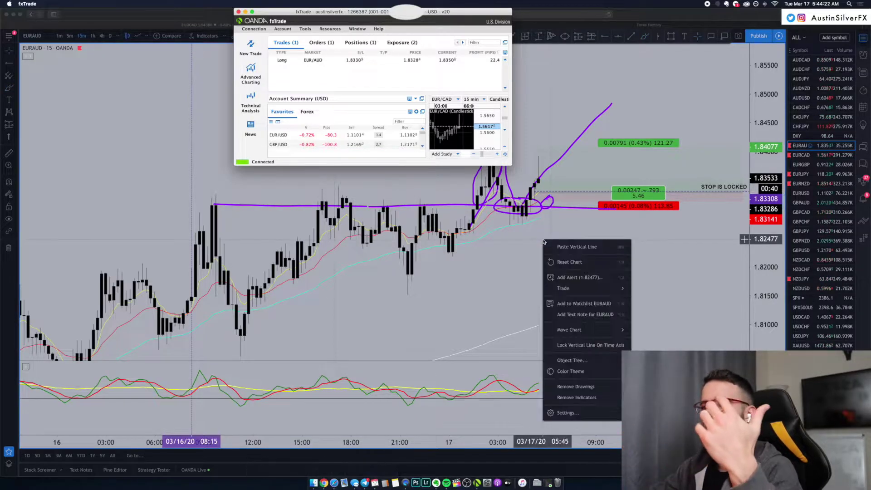
left_click(505, 277)
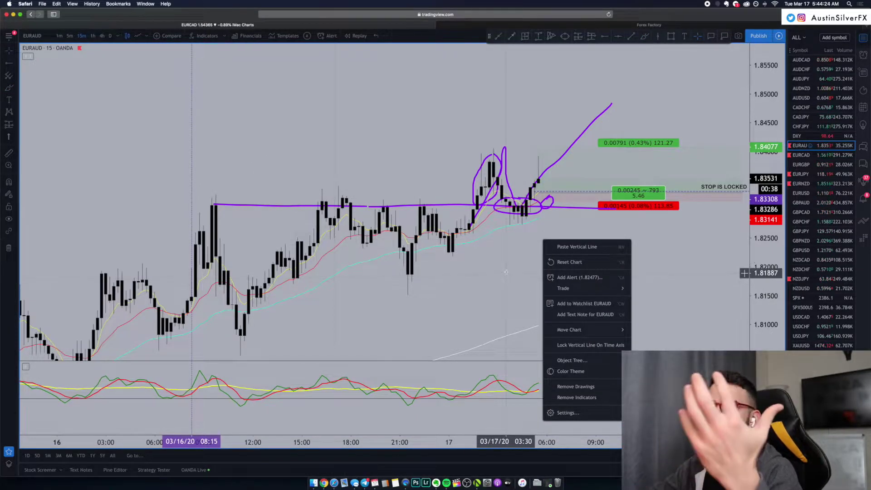
left_click(505, 271)
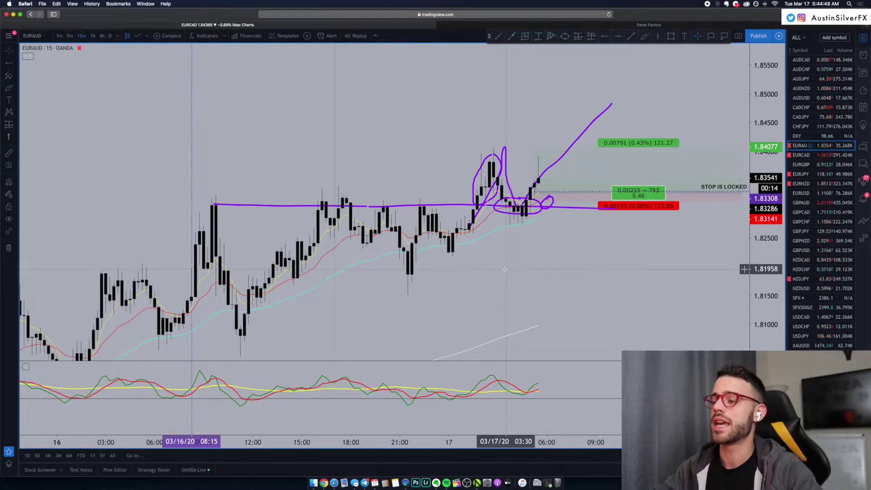
- Delete the purple loops, ellipses and resistance line from the 15-minute chart
left_click(524, 201)
key("Delete")
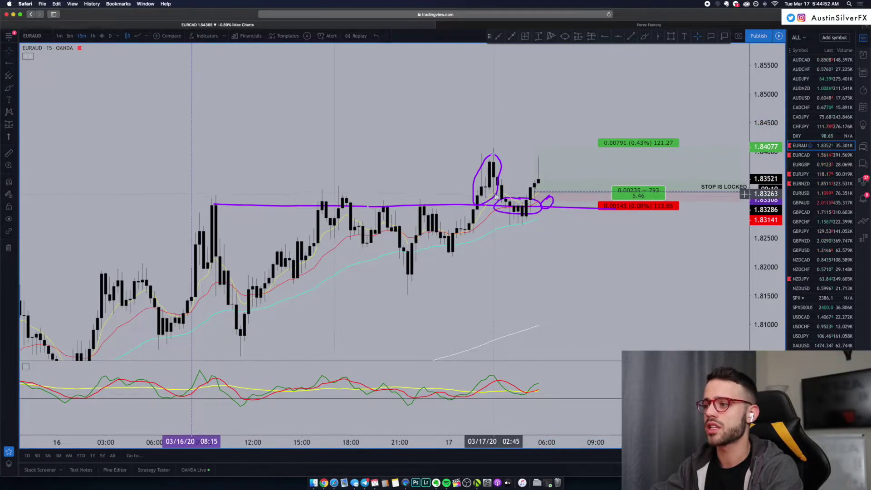
left_click(495, 196)
key("Delete")
left_click(539, 208)
key("Delete")
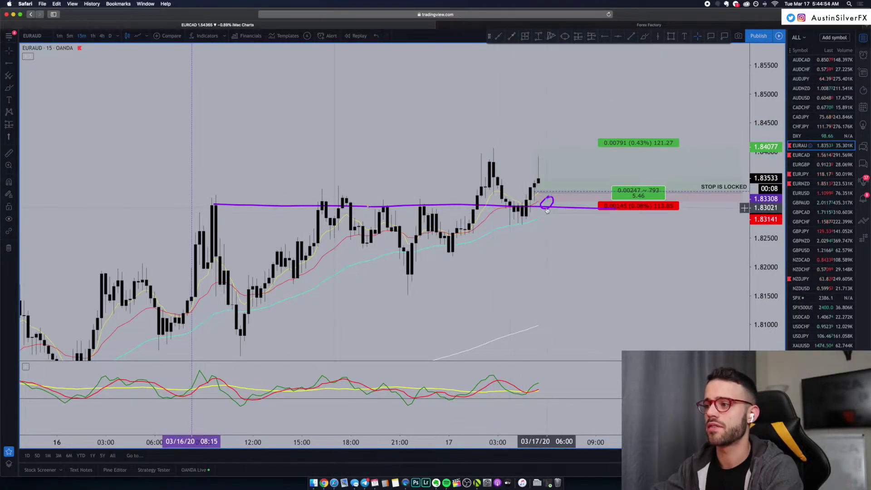
key("Delete")
left_click_drag(547, 208, 301, 209)
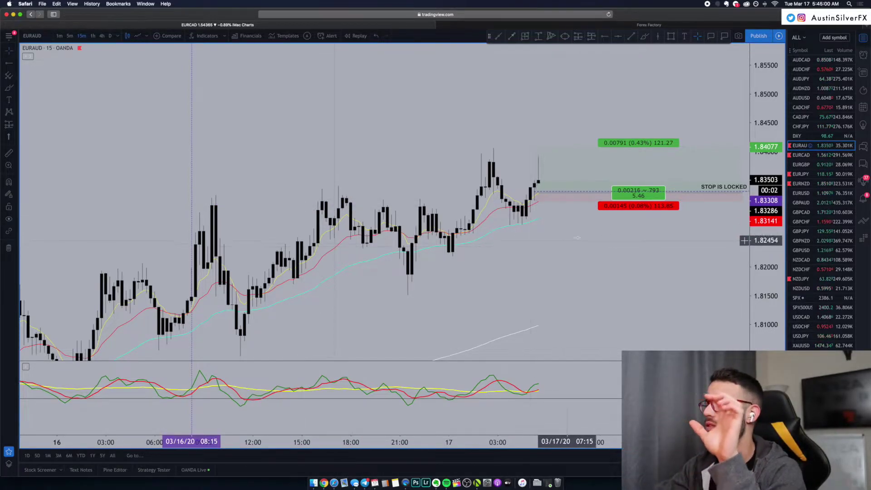
scroll(641, 265, "up", 3)
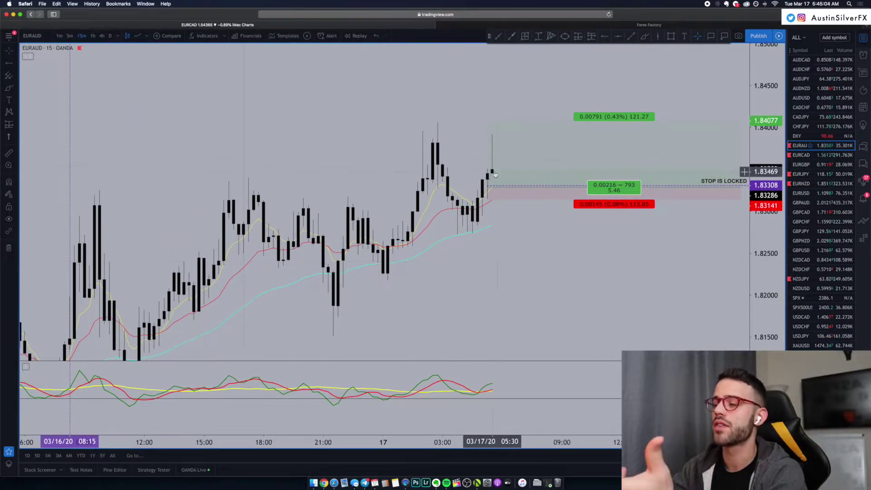
- Zoom the chart in and out, then restore the two EUR/AUD 15-minute charts side by side
scroll(493, 174, "up", 2)
scroll(340, 118, "up", 3)
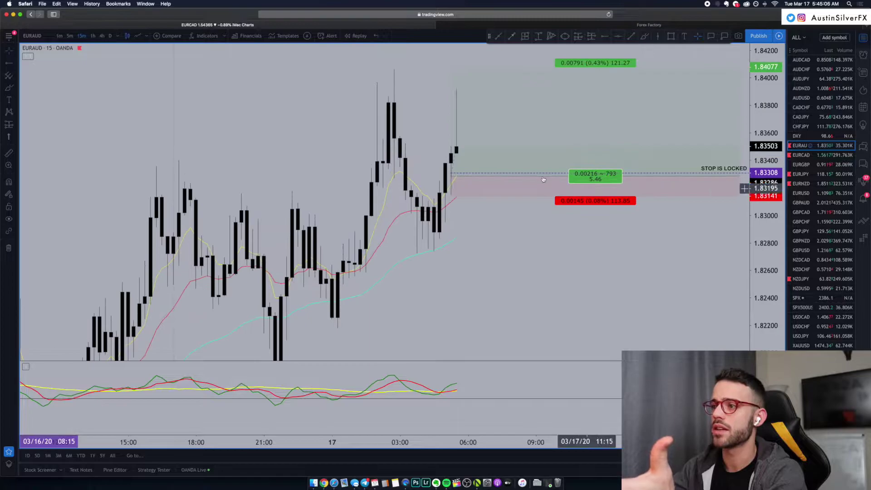
scroll(339, 118, "down", 2)
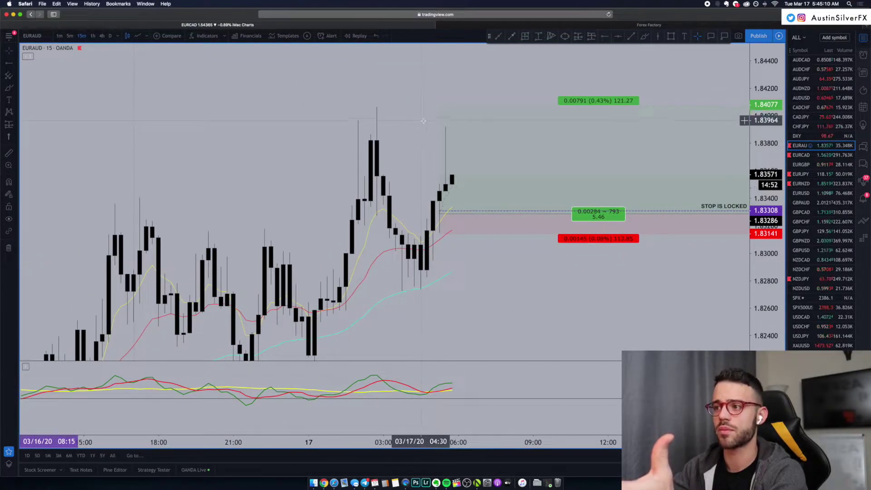
scroll(501, 208, "down", 2)
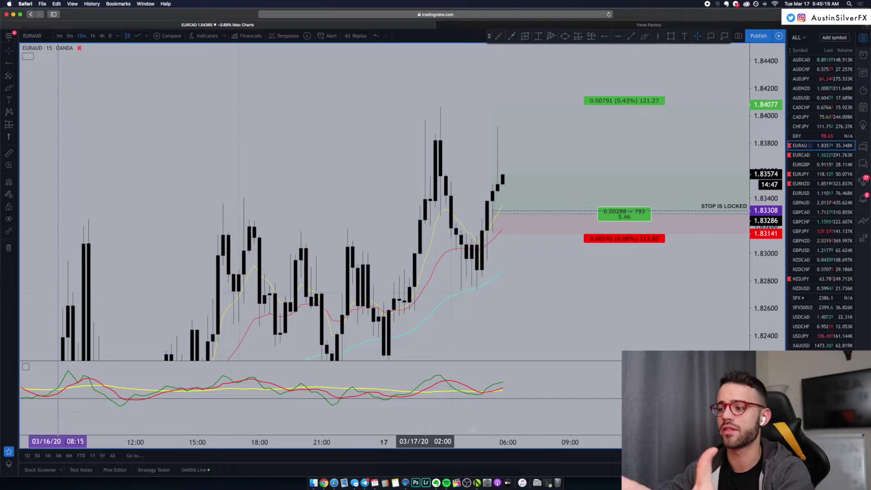
key("alt+Return")
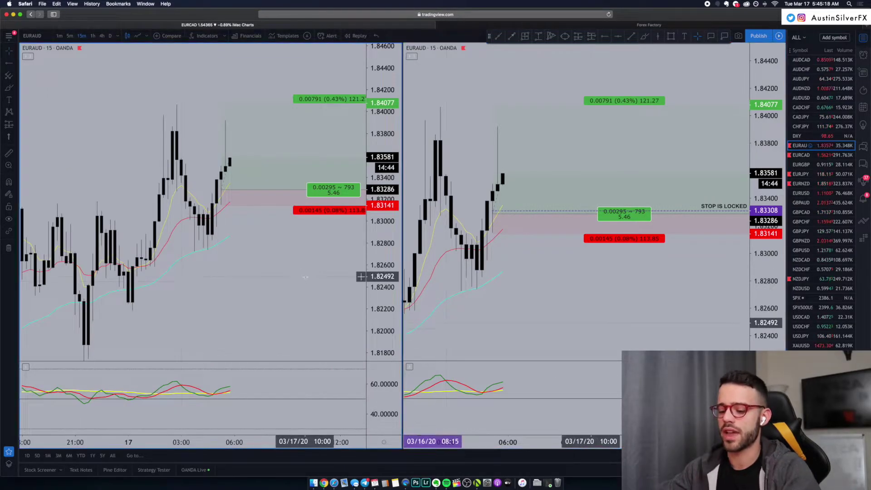
- Set the left chart to 1-minute candles, zoom out, and bring the fxTrade window forward
type("1")
key("Return")
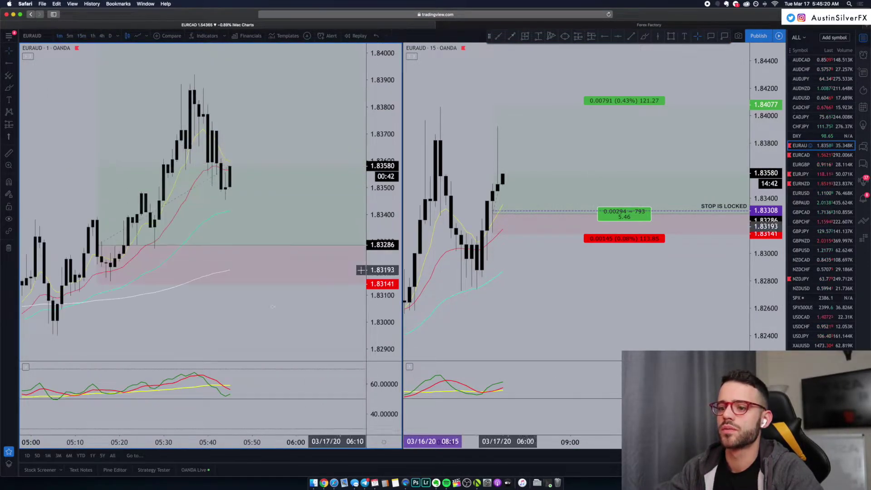
scroll(228, 207, "down", 3)
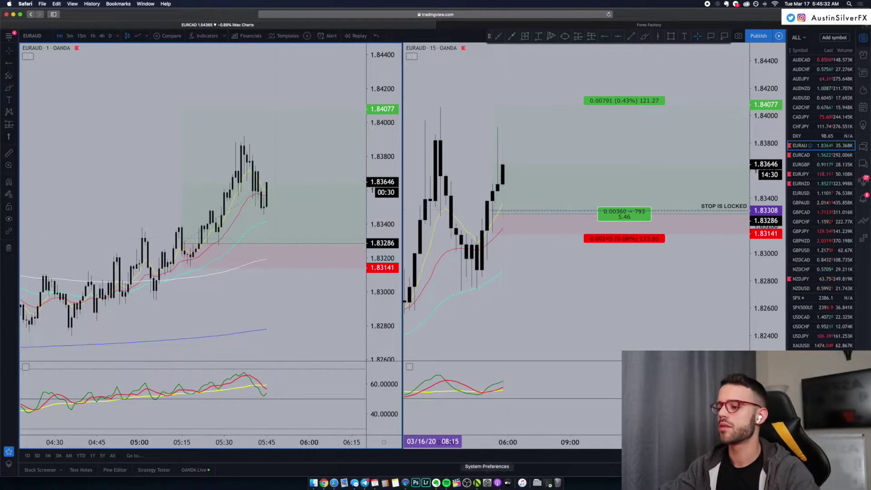
left_click(477, 483)
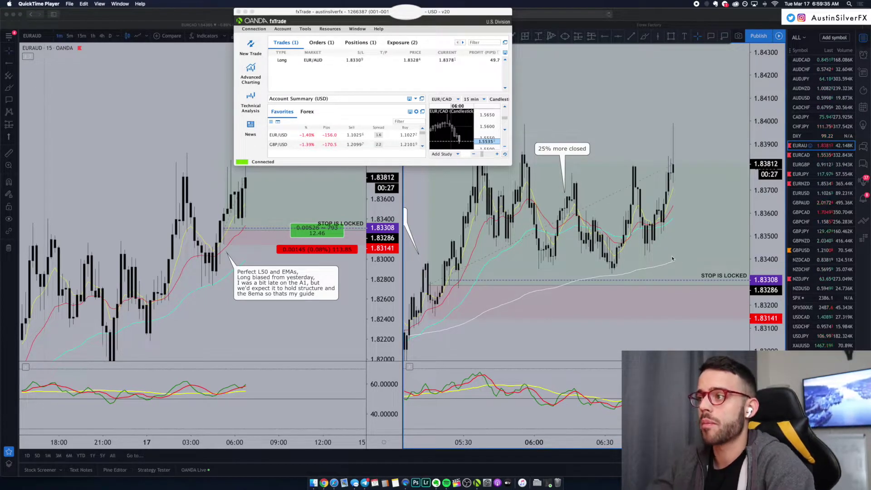
- Zoom into recent 15-minute candles on the left chart, checking the fxTrade position in between
left_click(637, 242)
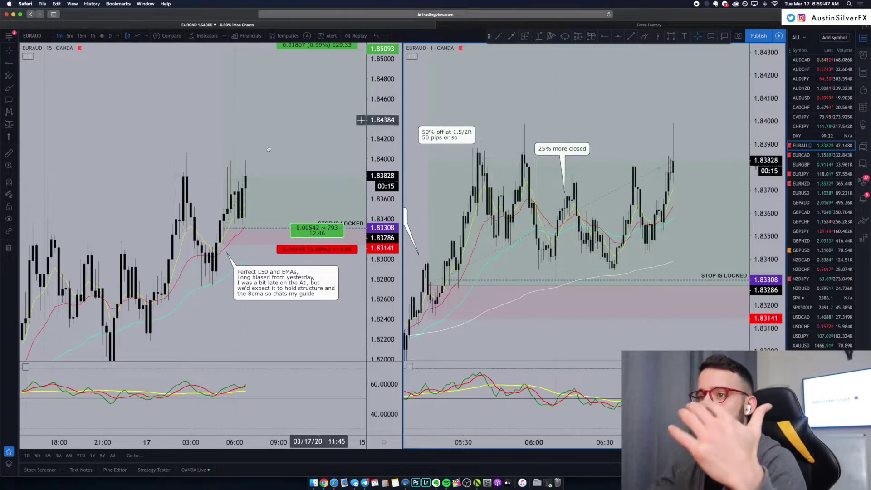
scroll(268, 160, "up", 2)
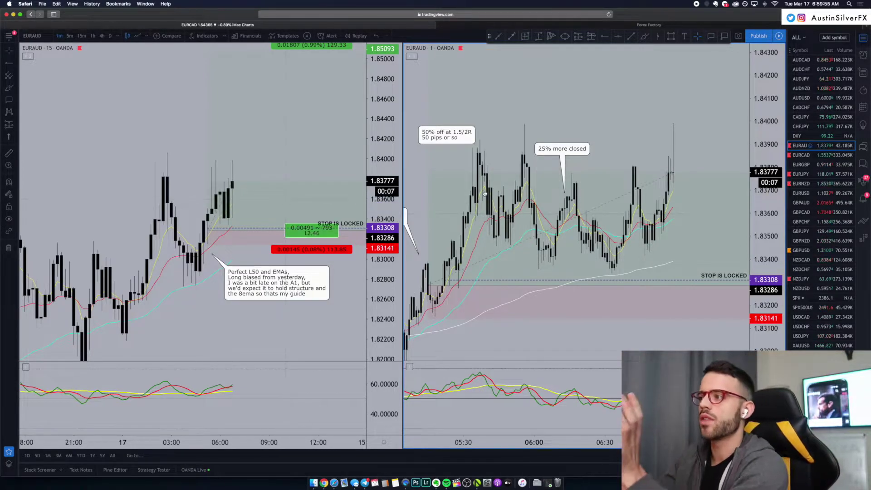
left_click(477, 483)
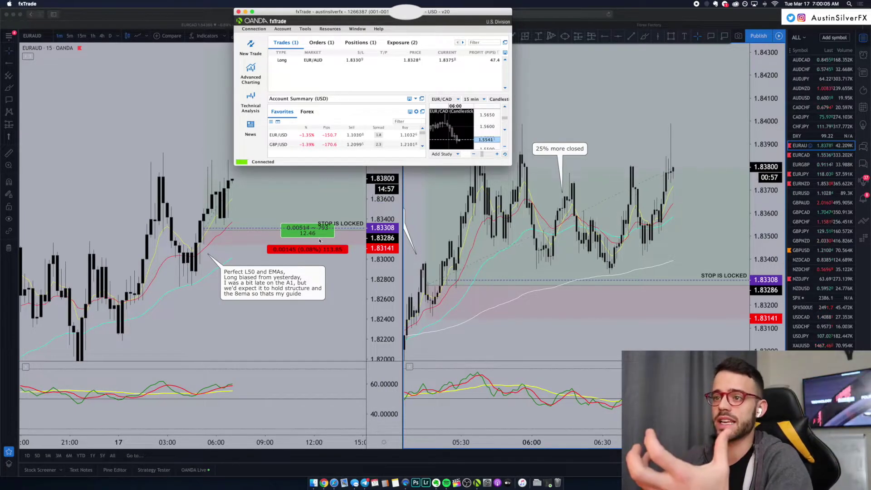
left_click(371, 229)
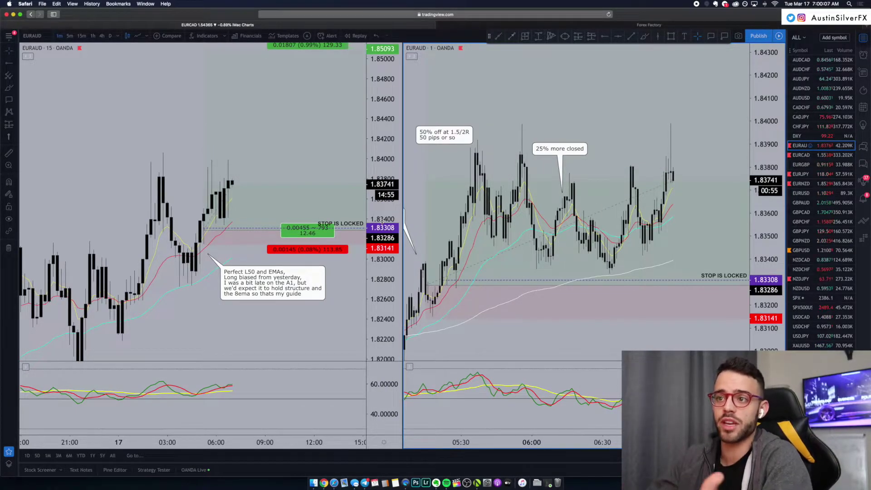
- Maximize the 15-minute chart and pan to the 02:30 candle with the trade note in view
scroll(248, 264, "up", 3)
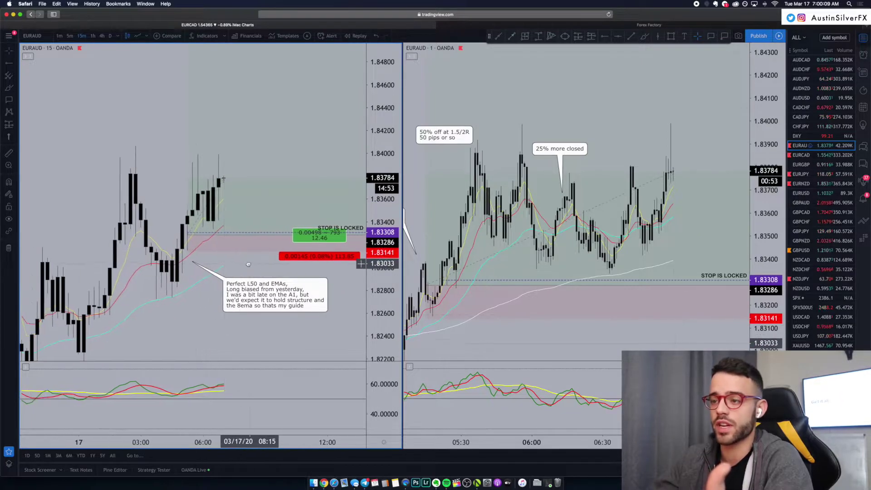
key("alt+Return")
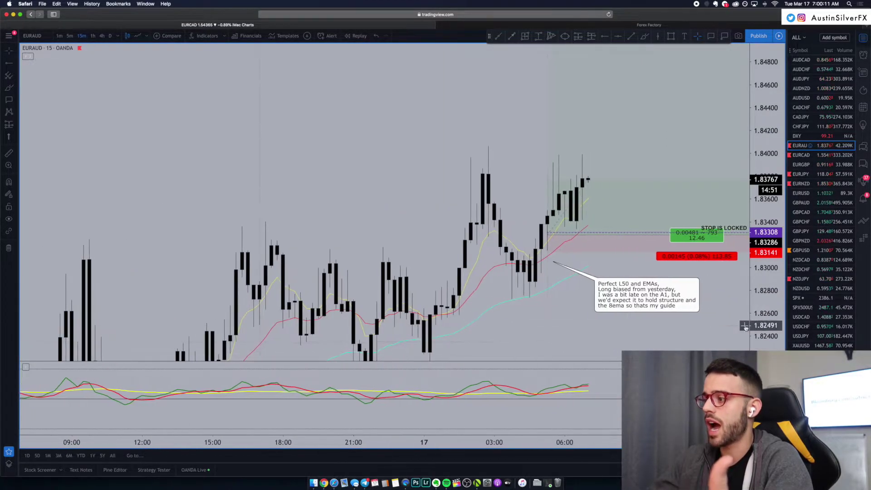
left_click_drag(745, 327, 744, 277)
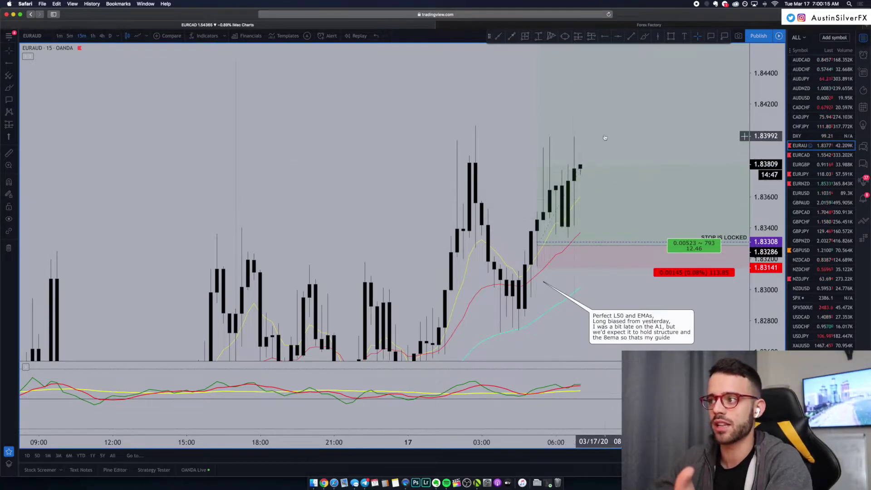
left_click_drag(613, 116, 465, 83)
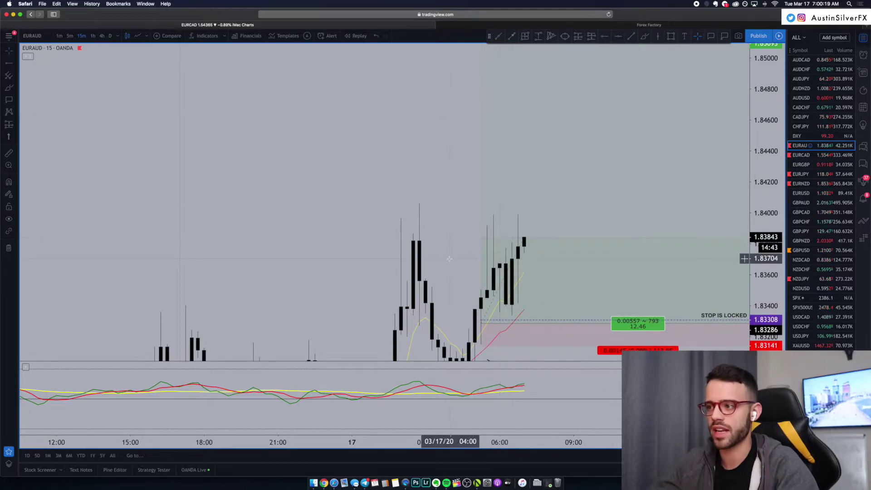
left_click_drag(475, 261, 466, 210)
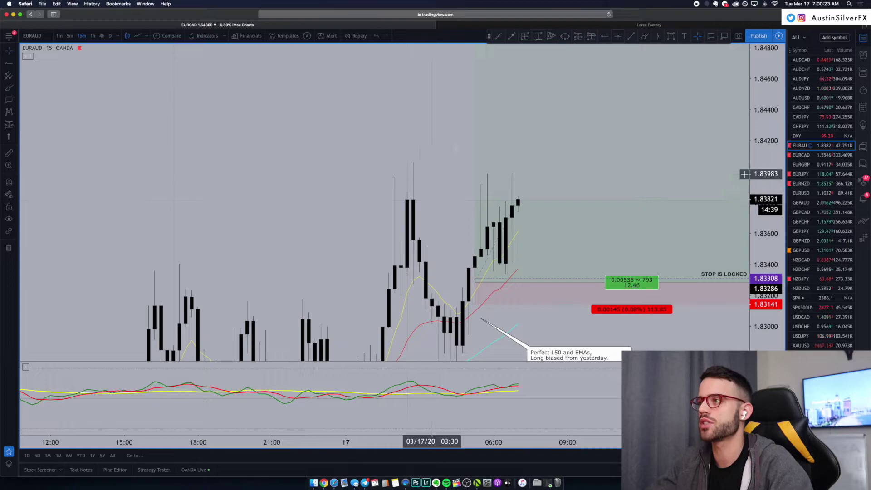
- Place a horizontal ray at the 1.83820 high and return to the two-chart layout
left_click(610, 38)
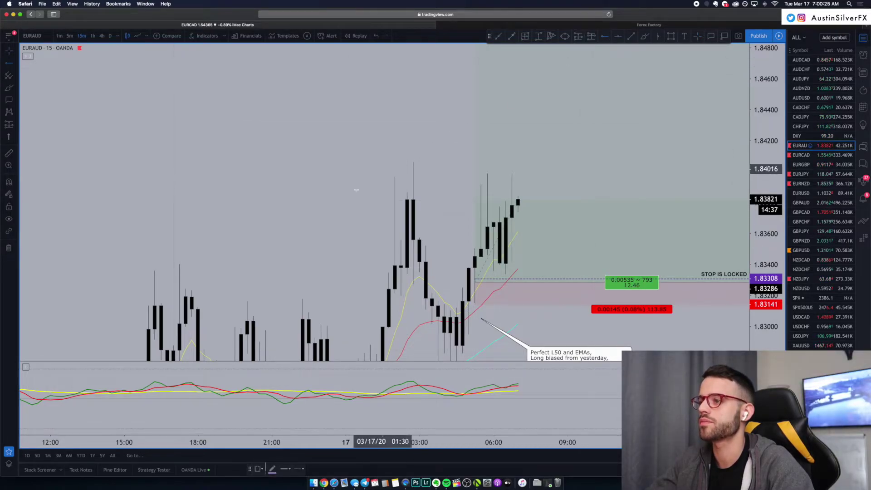
left_click(407, 199)
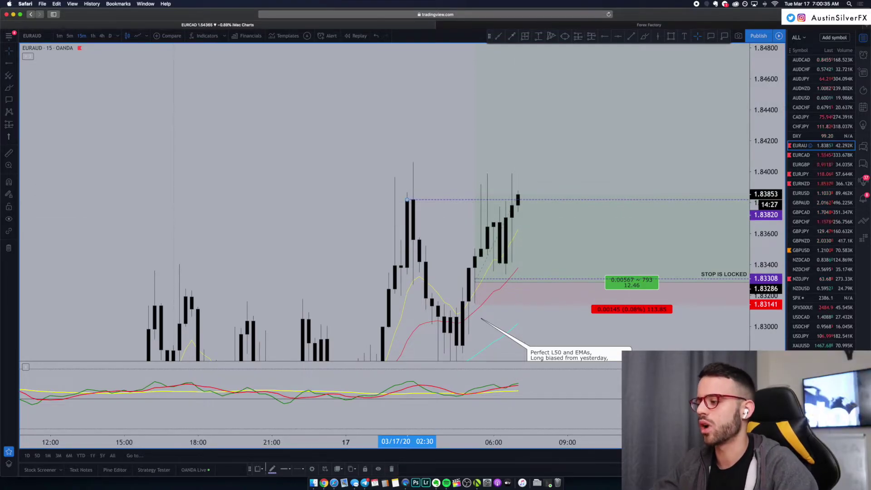
key("alt+Return")
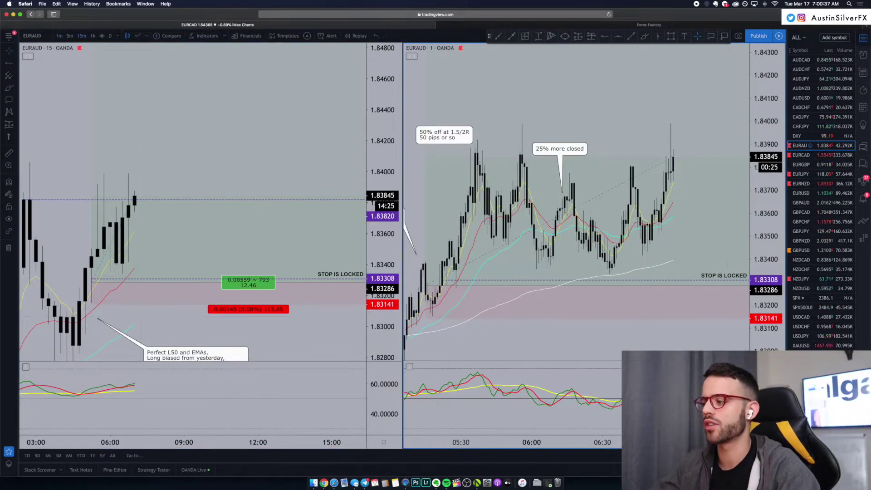
- Maximize the 1-minute chart and brush a descending channel with a breakout spike and arrow
key("alt+Return")
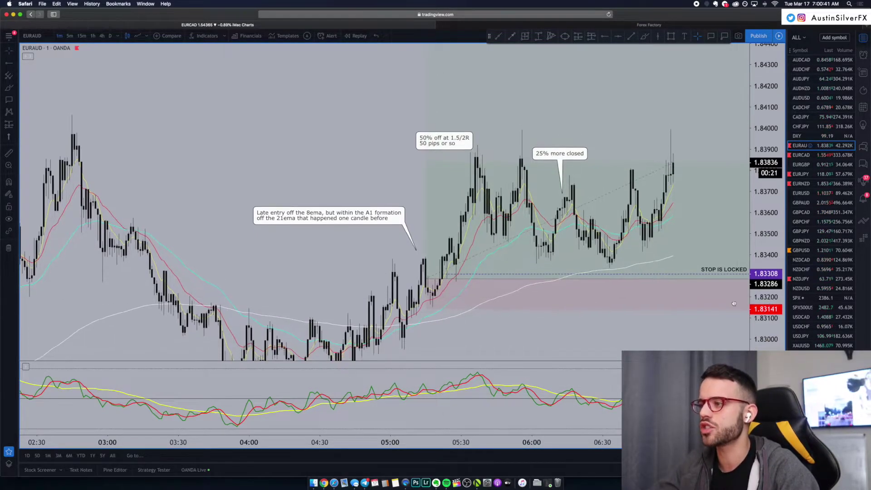
left_click(645, 36)
left_click_drag(475, 156, 682, 215)
left_click_drag(450, 213, 629, 269)
mouse_move(606, 218)
left_mouse_down()
mouse_move(631, 167)
mouse_move(645, 223)
mouse_move(689, 133)
mouse_move(679, 136)
mouse_move(691, 155)
left_mouse_up()
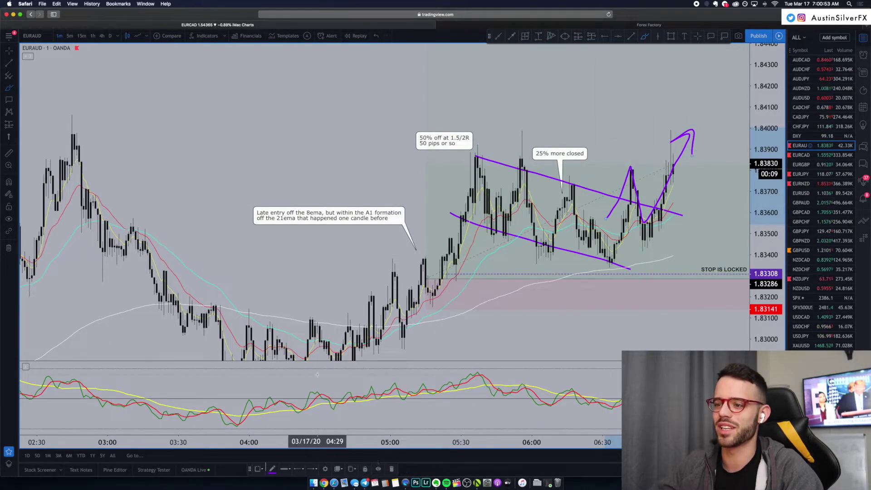
- Scroll through the ASFX VIP Telegram chat, then undo the purple channel and arrow sketches with Cmd+Z
left_click(365, 483)
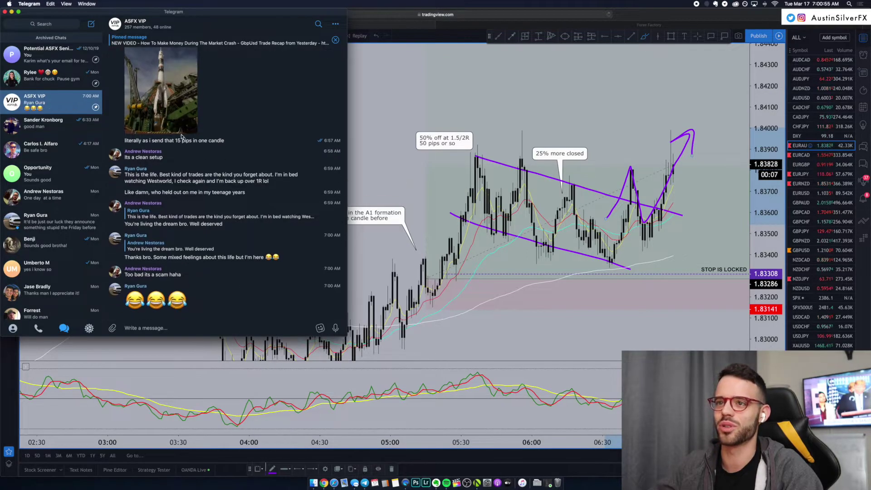
scroll(232, 204, "up", 3)
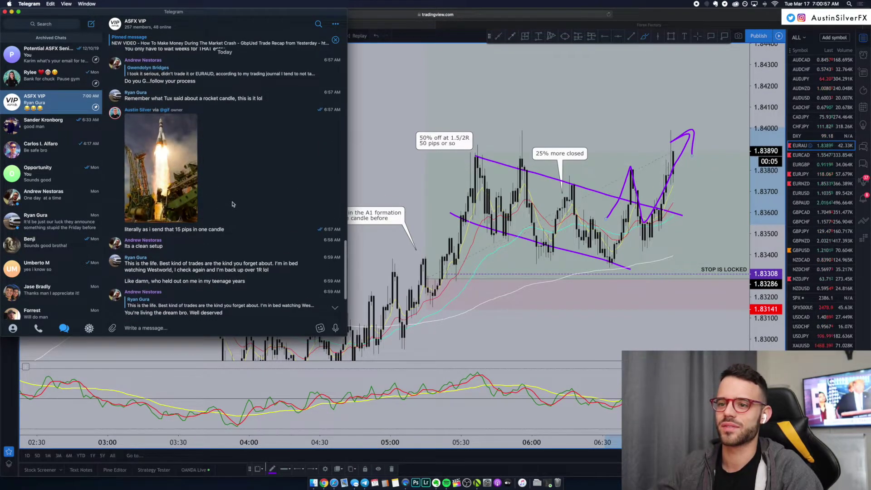
scroll(232, 204, "down", 3)
left_click(649, 259)
key("super+z")
key("super+z")
key("super+z")
key("super+z")
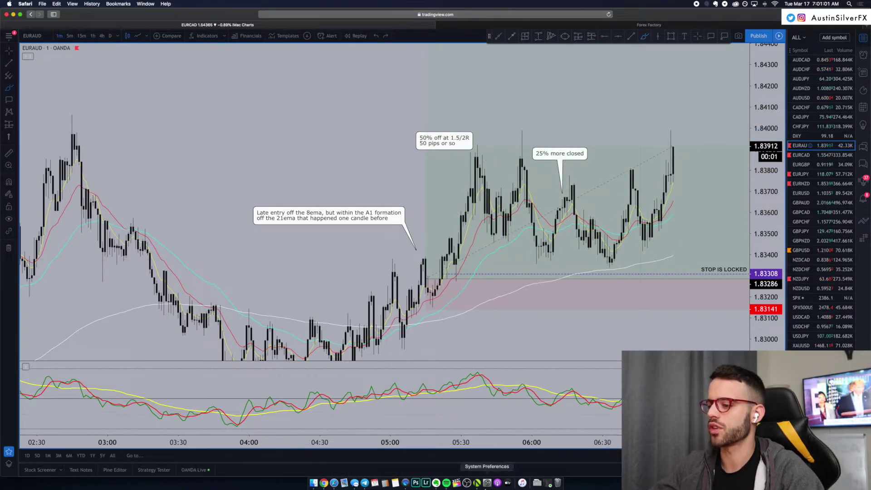
- Bring the OANDA fxTrade window to the front from the Dock
left_click(477, 482)
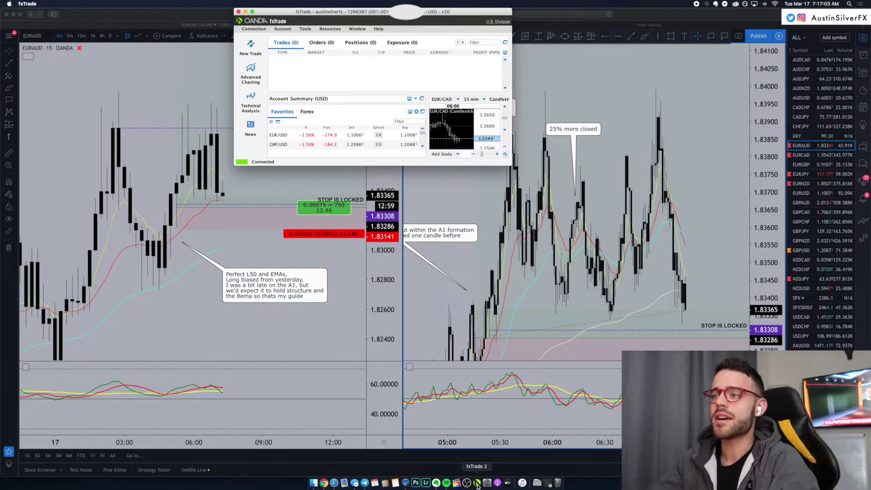
- Maximize the EURAUD 1-minute chart with Alt+Enter and adjust its zoom to show the trade notes
left_click(469, 449)
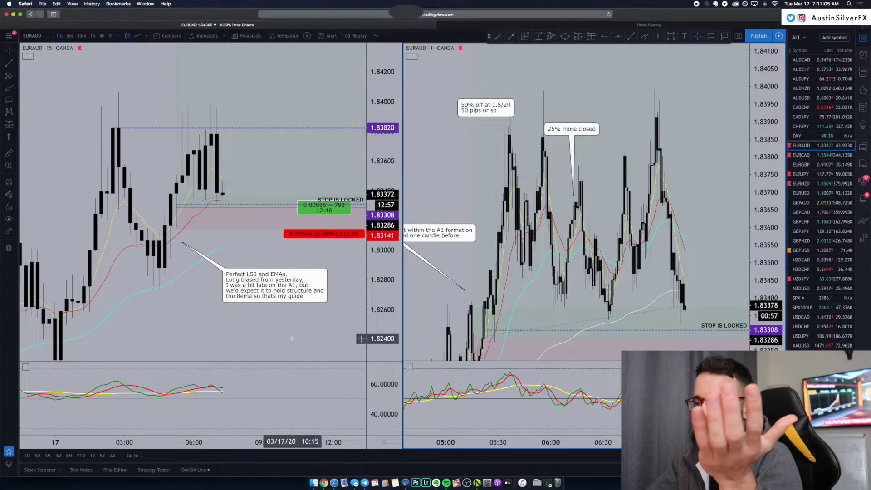
key("alt+Return")
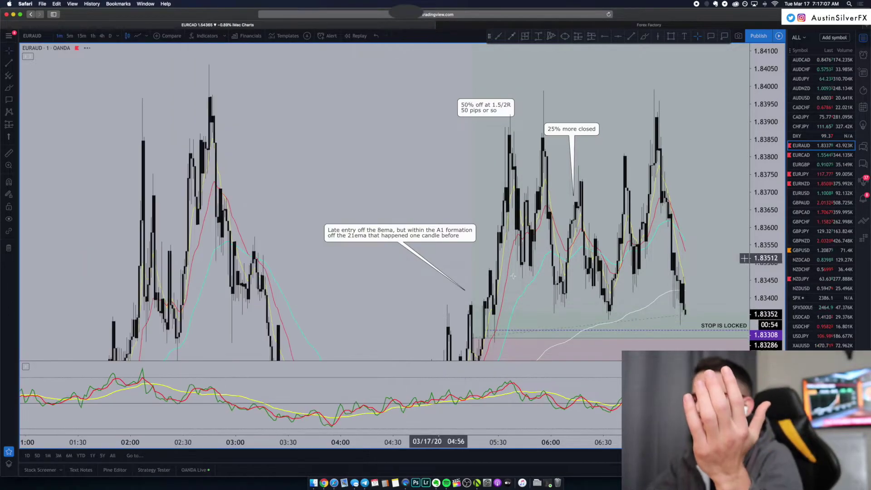
scroll(440, 227, "up", 3)
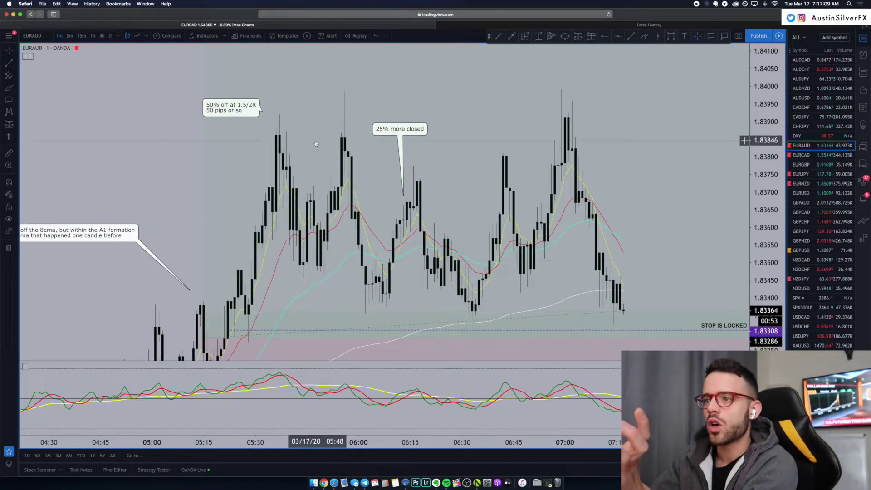
scroll(359, 111, "down", 1)
scroll(358, 111, "down", 1)
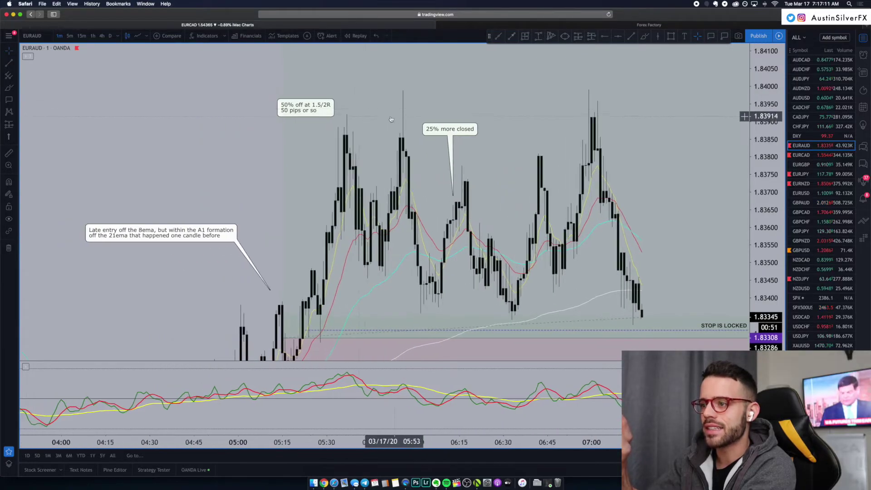
scroll(150, 115, "down", 3)
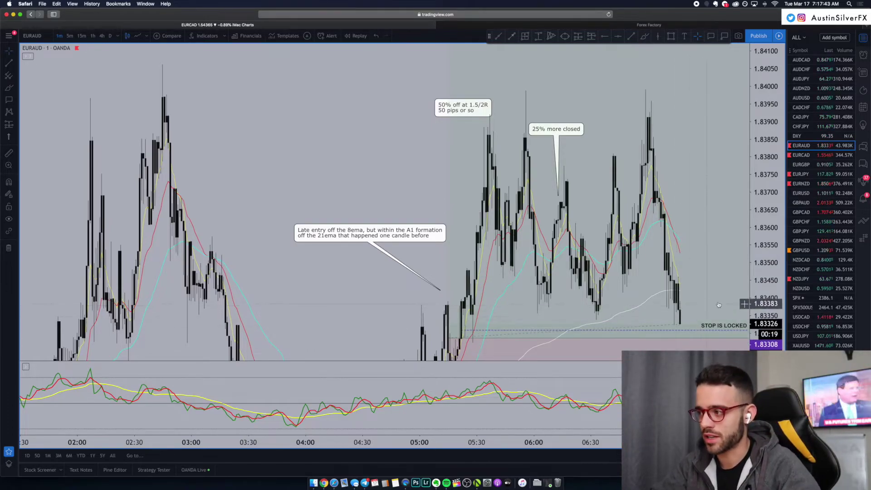
- Pan and zoom the 1-minute chart onto the latest candles at the 1.83308 stop
mouse_move(680, 309)
left_mouse_down()
mouse_move(661, 315)
mouse_move(603, 260)
left_mouse_up()
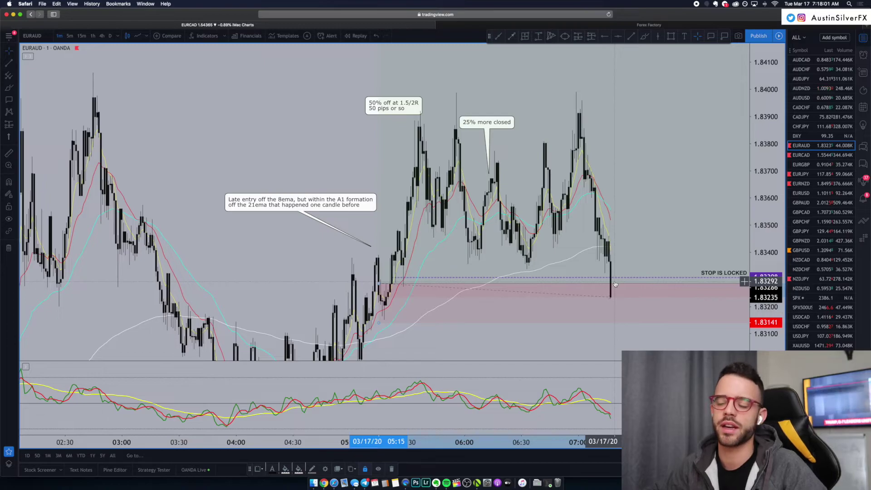
scroll(589, 300, "up", 1)
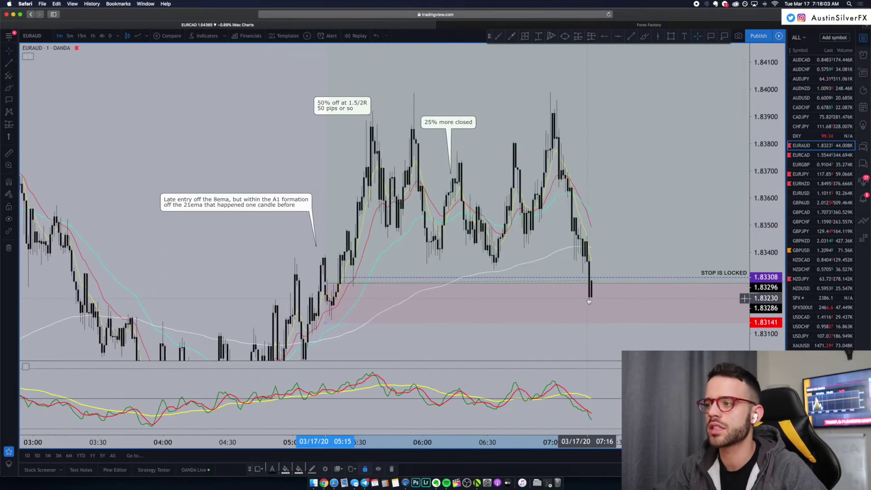
scroll(589, 300, "up", 1)
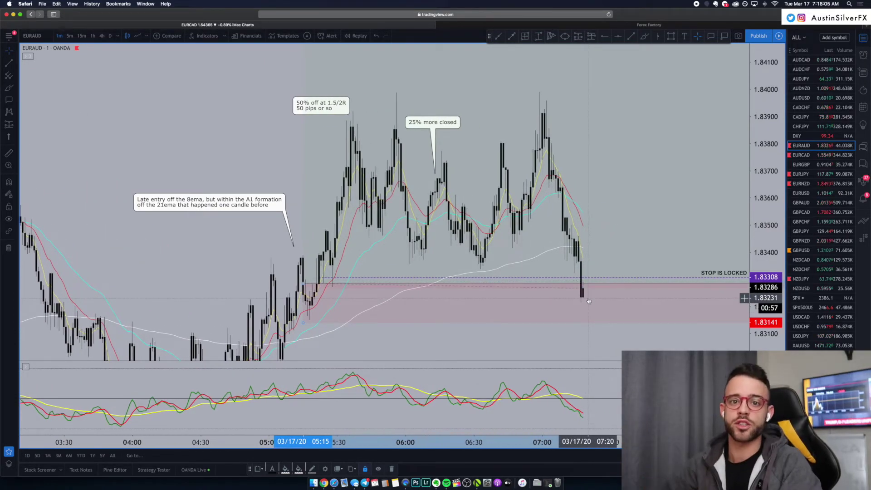